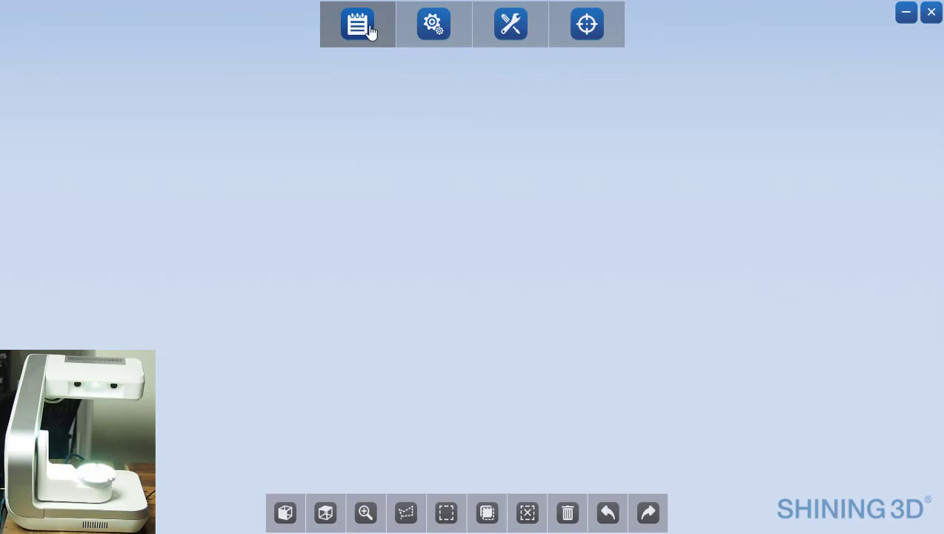
Open the order form and set the scan type to Impression with Triple tray occlusion
click(369, 31)
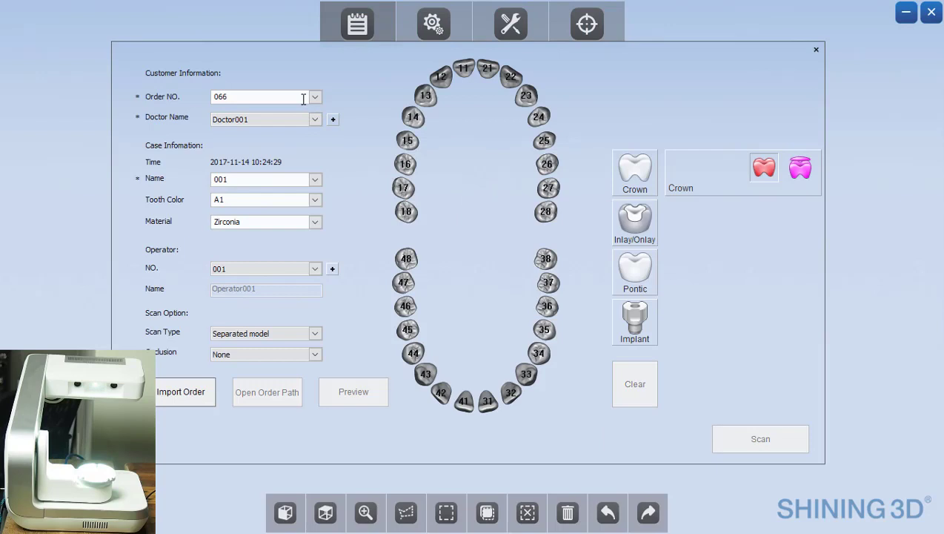
click(315, 333)
click(253, 370)
click(252, 355)
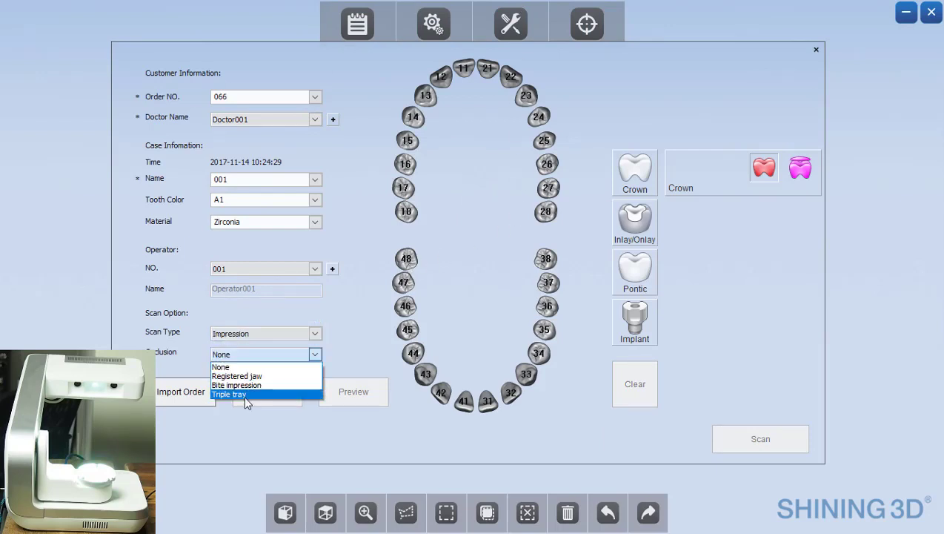
click(248, 391)
Mark tooth 46 as a crown, open the scan workflow and scan the lower impression
click(405, 307)
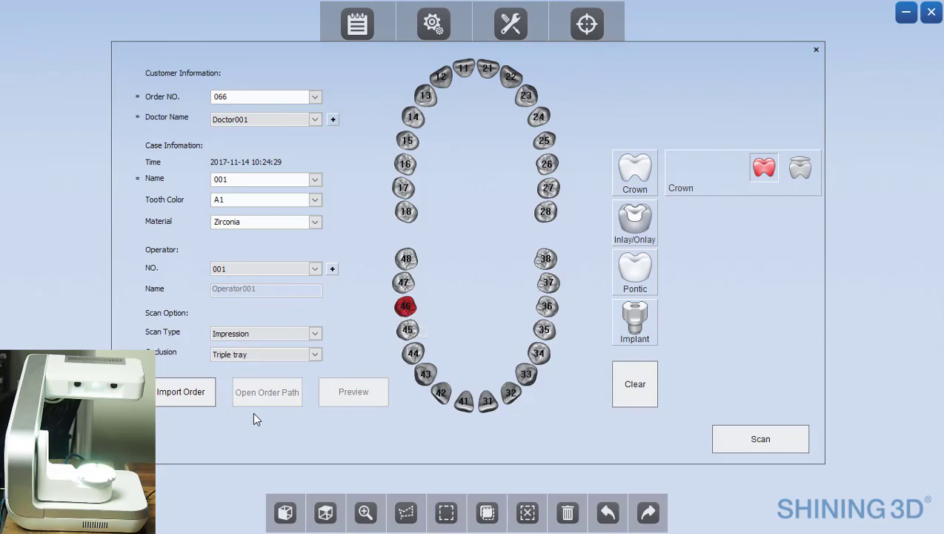
click(738, 439)
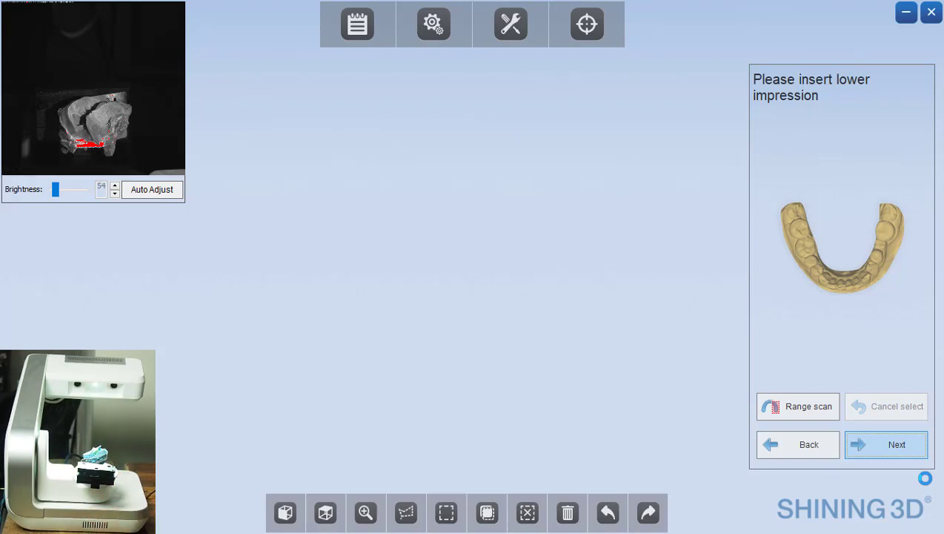
click(906, 449)
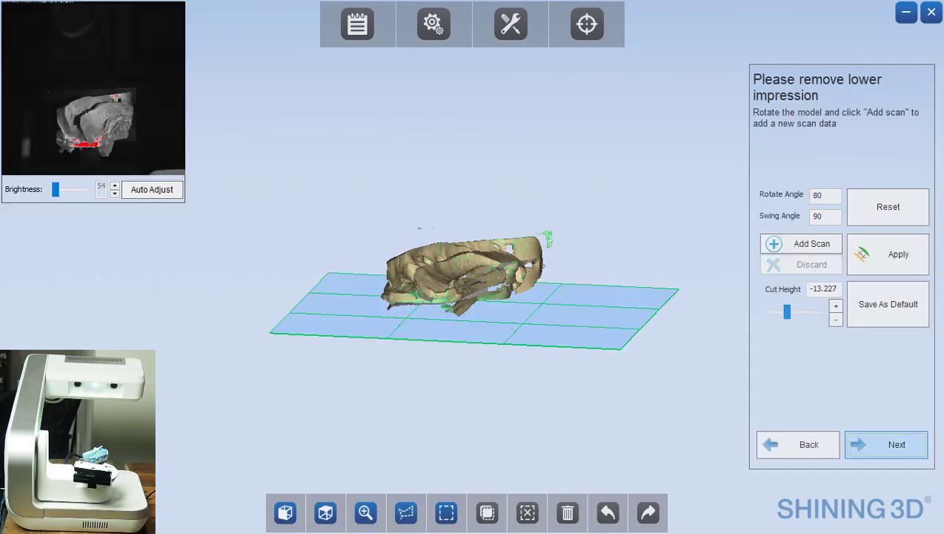
Turn the lower impression model to expose its missing areas and add a supplementary scan from that angle
drag(554, 346, 474, 445)
scroll(314, 152, up, 5)
drag(385, 444, 440, 442)
click(810, 243)
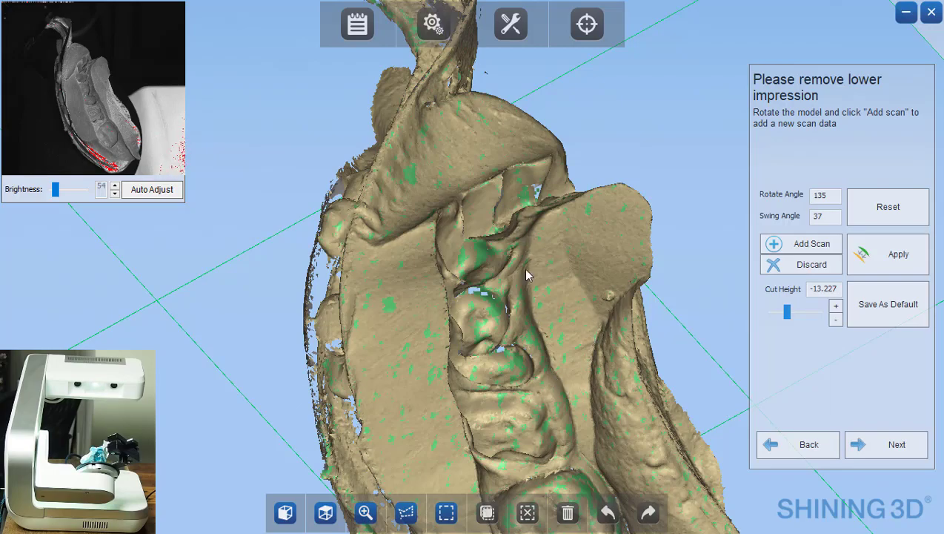
Add another scan of the lower impression at rotate angle 301 and swing angle 45 to cover the remaining gaps
mouse_move(526, 276)
mouse_down()
mouse_move(505, 267)
mouse_move(524, 273)
mouse_up()
drag(419, 375, 566, 438)
scroll(539, 365, down, 3)
drag(478, 399, 394, 444)
drag(440, 376, 511, 430)
drag(363, 516, 351, 78)
scroll(384, 249, up, 5)
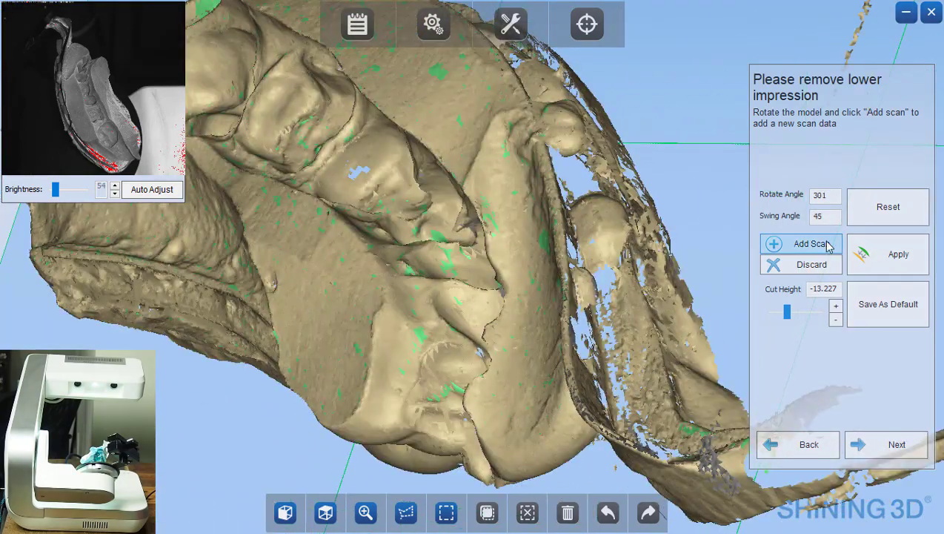
click(777, 245)
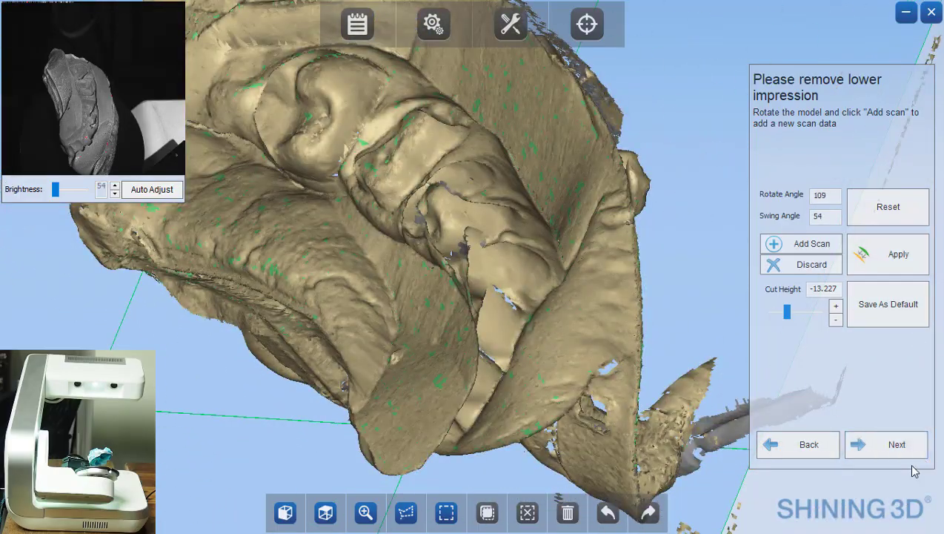
Accept the lower impression data and, without extra scans, the upper impression data to reach the alignment stage
click(919, 445)
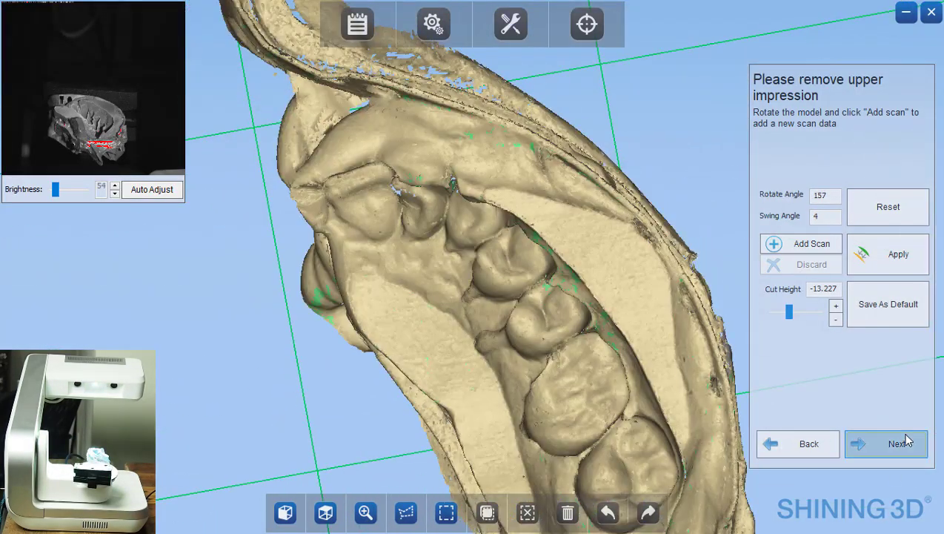
click(900, 443)
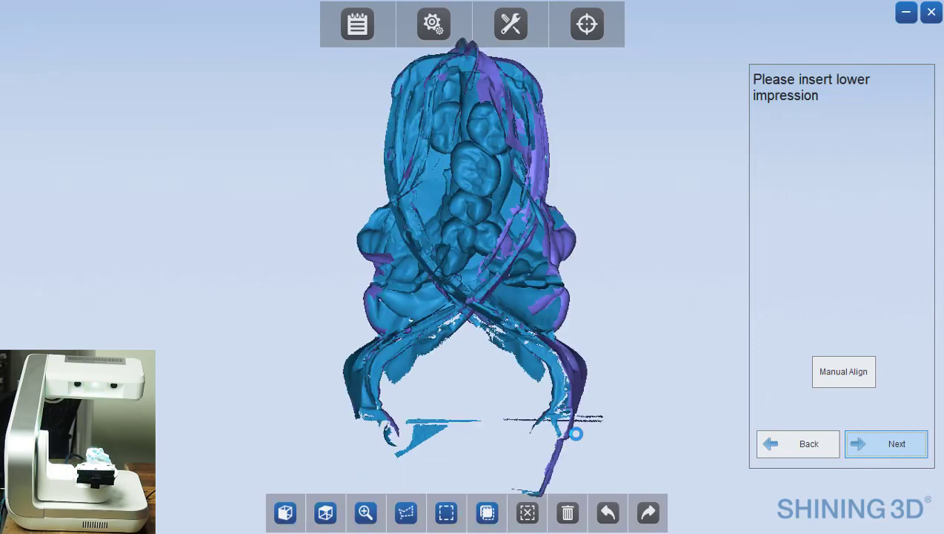
Select and delete the excess tray material behind the last molar and along the inner side of the aligned impressions
mouse_move(576, 211)
mouse_down()
mouse_move(305, 376)
mouse_move(482, 223)
mouse_move(697, 121)
mouse_up()
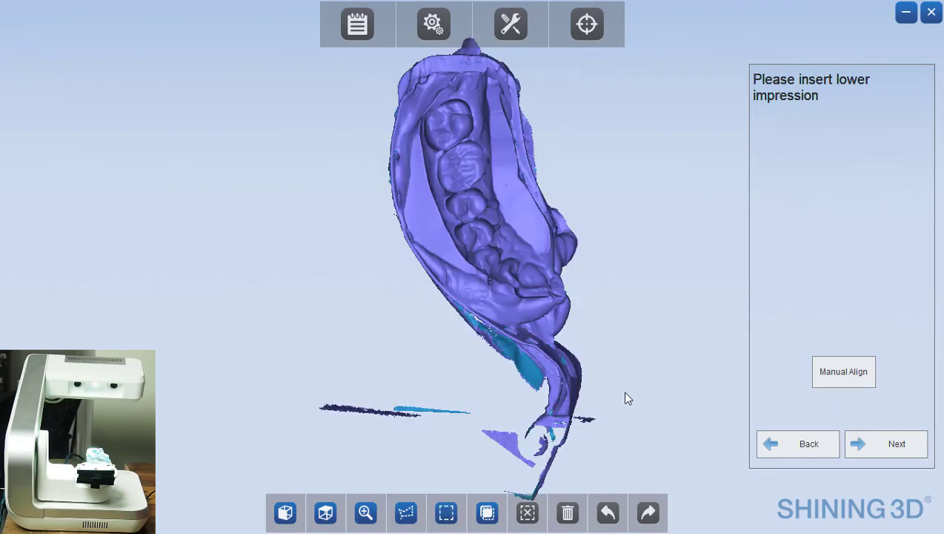
mouse_move(625, 369)
mouse_down()
mouse_move(619, 207)
mouse_move(559, 74)
mouse_move(500, 54)
mouse_move(410, 61)
mouse_move(373, 117)
mouse_move(434, 84)
mouse_move(474, 87)
mouse_move(492, 111)
mouse_move(520, 218)
mouse_up()
mouse_move(544, 256)
mouse_down()
mouse_move(565, 268)
mouse_move(600, 333)
mouse_up()
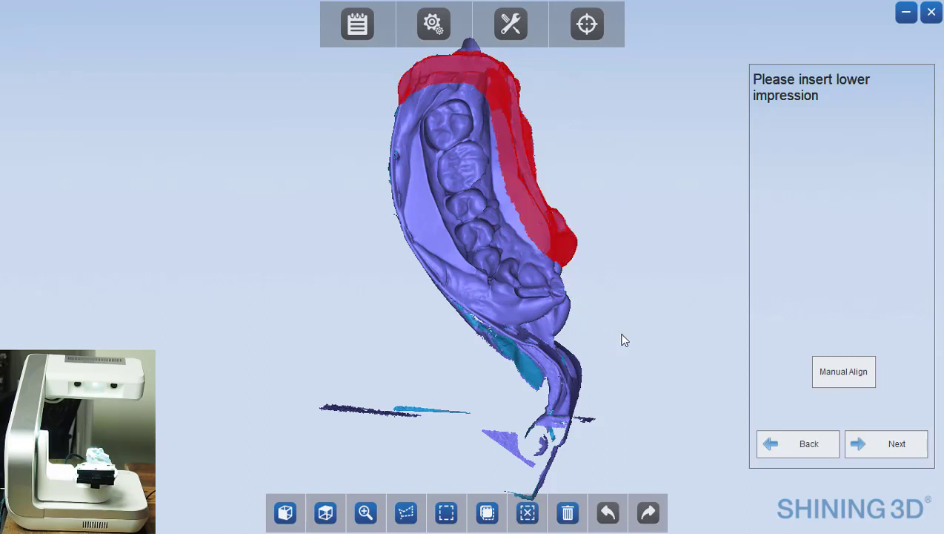
key(Delete)
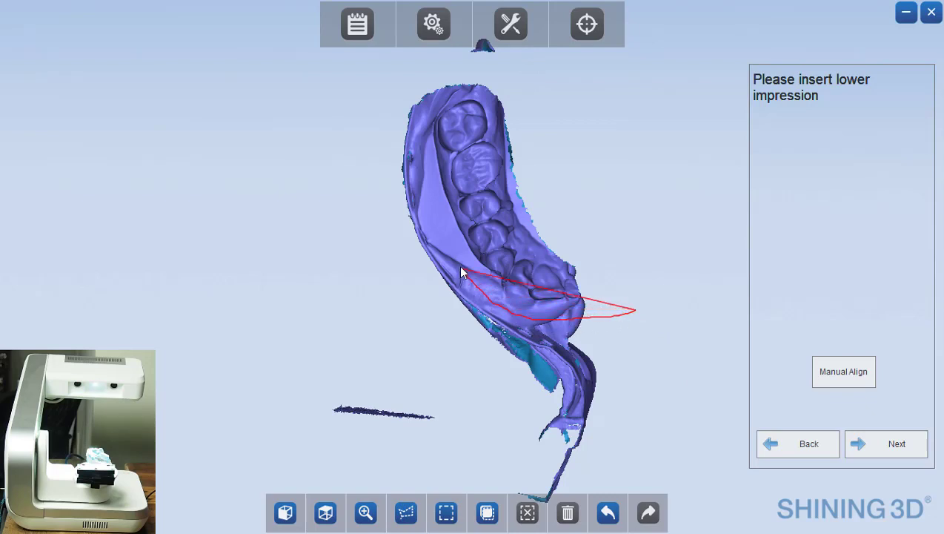
Delete the excess material along the outer side and front of the aligned impressions, plus the stray fragment away from the teeth
mouse_move(461, 273)
mouse_down()
mouse_move(435, 198)
mouse_move(425, 125)
mouse_move(436, 105)
mouse_move(497, 69)
mouse_move(521, 28)
mouse_move(453, 15)
mouse_move(376, 60)
mouse_move(296, 218)
mouse_move(356, 384)
mouse_move(412, 462)
mouse_move(545, 526)
mouse_move(636, 529)
mouse_move(667, 464)
mouse_up()
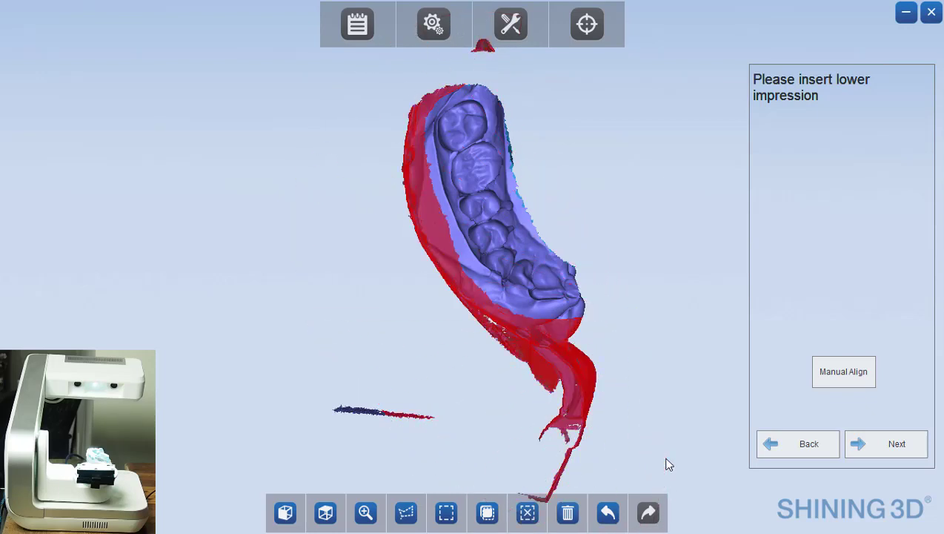
key(Delete)
click(406, 512)
mouse_move(407, 421)
mouse_down()
mouse_move(303, 520)
mouse_move(483, 469)
mouse_up()
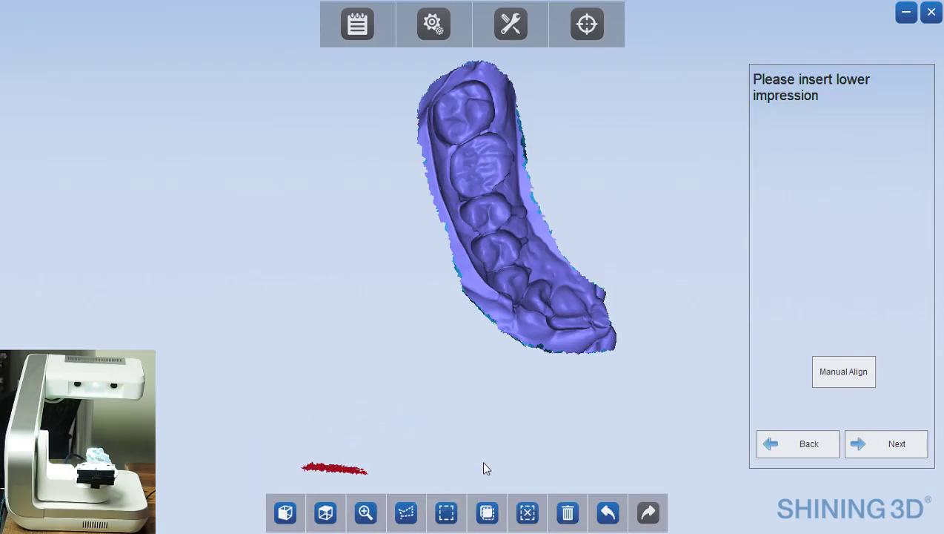
key(Delete)
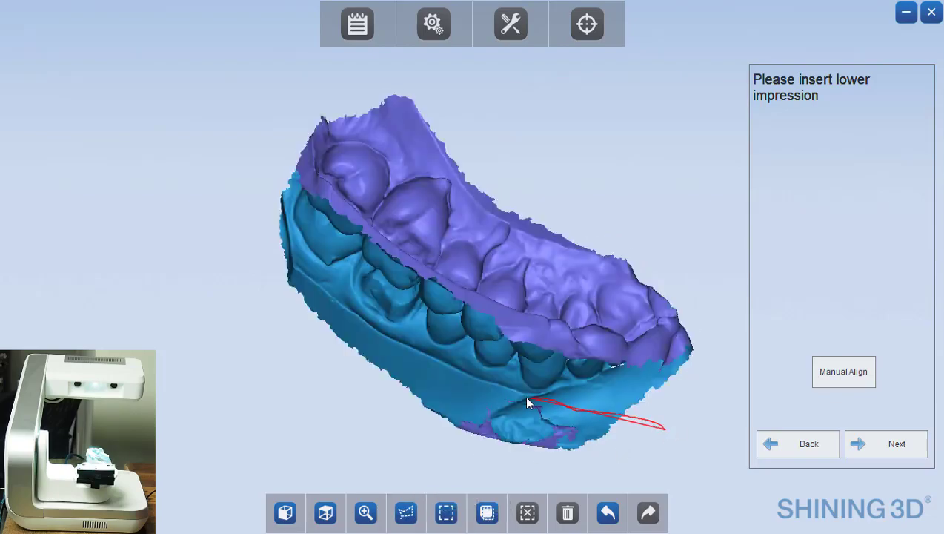
Trim the protruding flap on the outer edge of the blue jaw scan and the excess tip at the front end
mouse_move(482, 401)
mouse_down()
mouse_move(549, 468)
mouse_move(670, 447)
mouse_up()
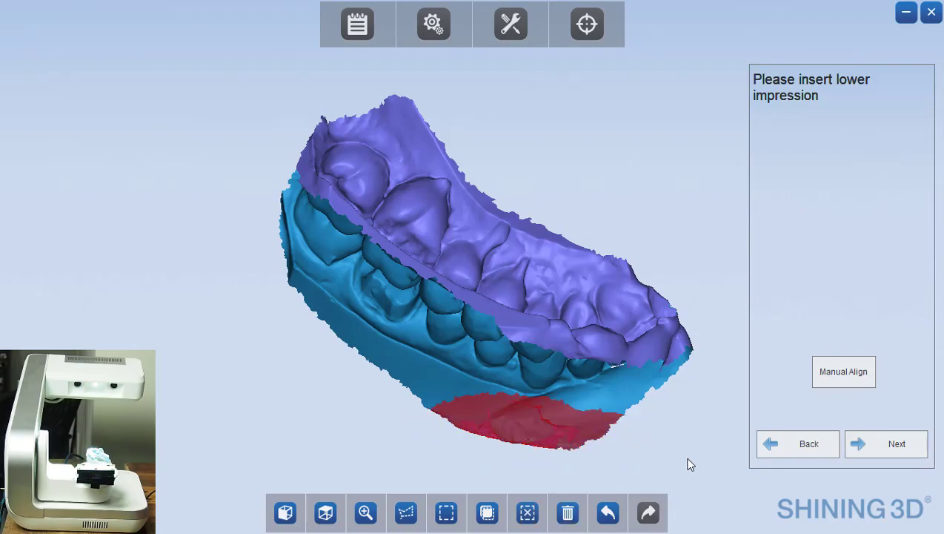
key(Delete)
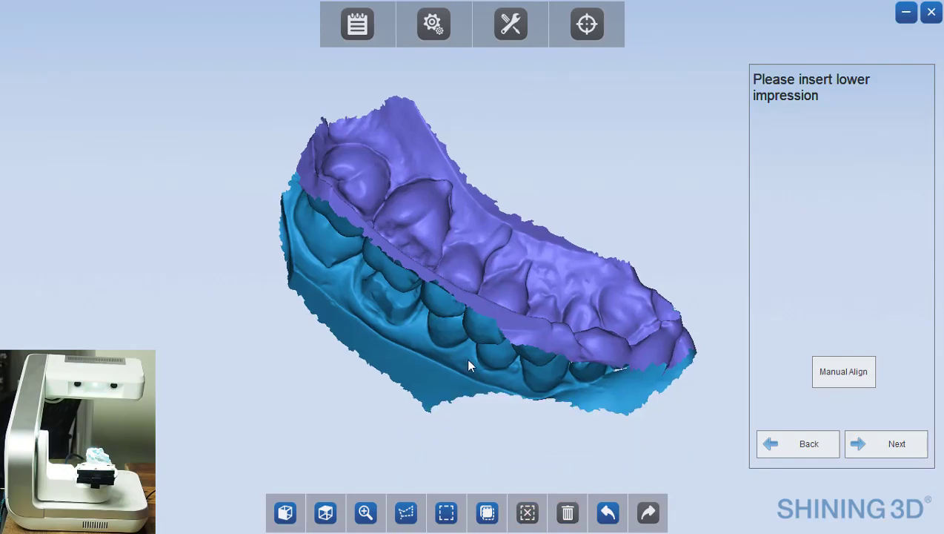
mouse_move(548, 403)
mouse_down()
mouse_move(714, 162)
mouse_move(462, 316)
mouse_move(308, 185)
mouse_move(476, 267)
mouse_move(569, 106)
mouse_move(580, 327)
mouse_move(447, 415)
mouse_move(744, 380)
mouse_move(422, 238)
mouse_move(582, 118)
mouse_move(417, 373)
mouse_move(341, 269)
mouse_move(325, 295)
mouse_move(395, 411)
mouse_move(444, 370)
mouse_move(505, 350)
mouse_up()
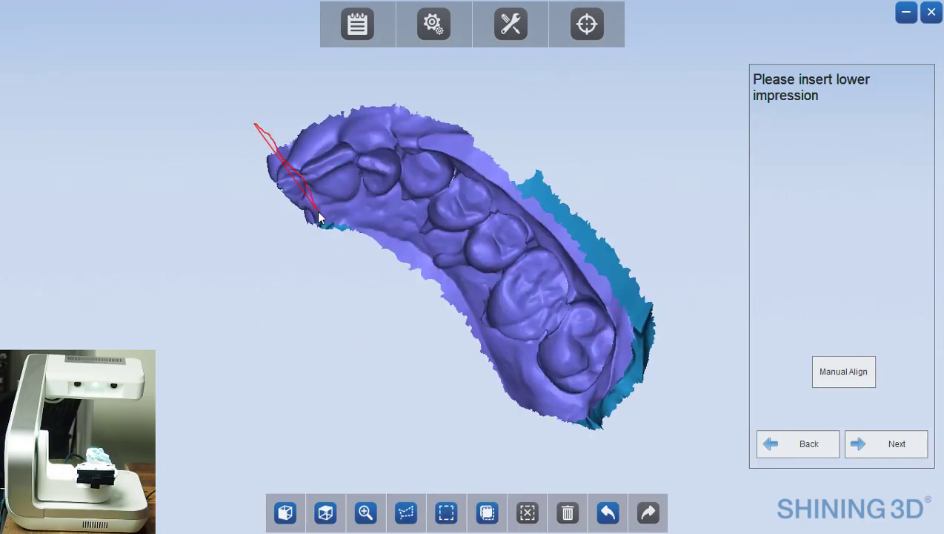
mouse_move(318, 217)
mouse_down()
mouse_move(257, 273)
mouse_move(220, 115)
mouse_up()
key(Delete)
Proceed from the trimmed alignment to the final stage and complete the order without filling holes
click(890, 448)
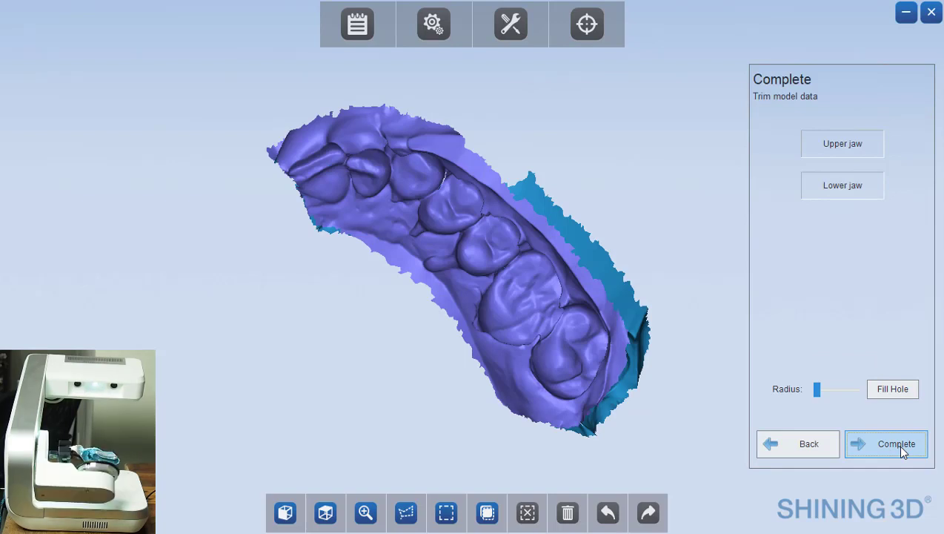
click(899, 445)
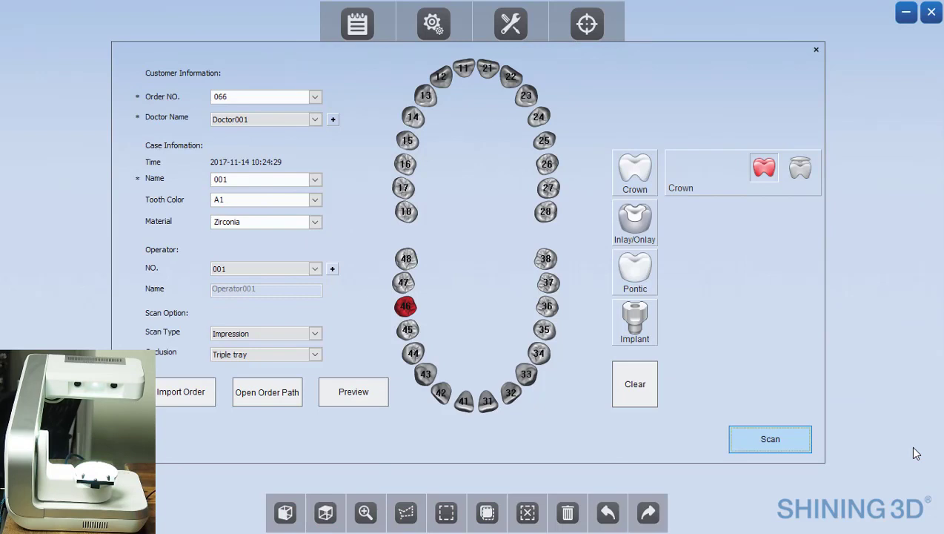